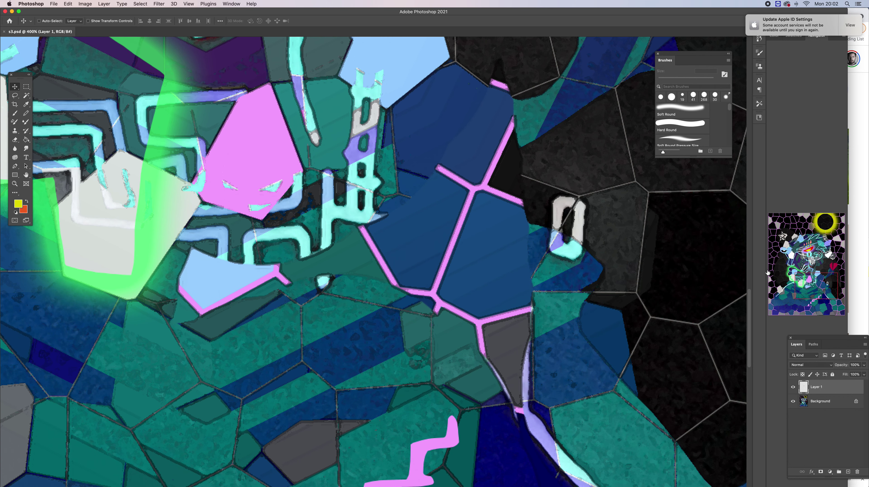
Outline a small wedge in the dark blue cell beneath the white loop and invert its colour to orange
left_click_drag(807, 287, 825, 288)
key("super+equal")
key("super+equal")
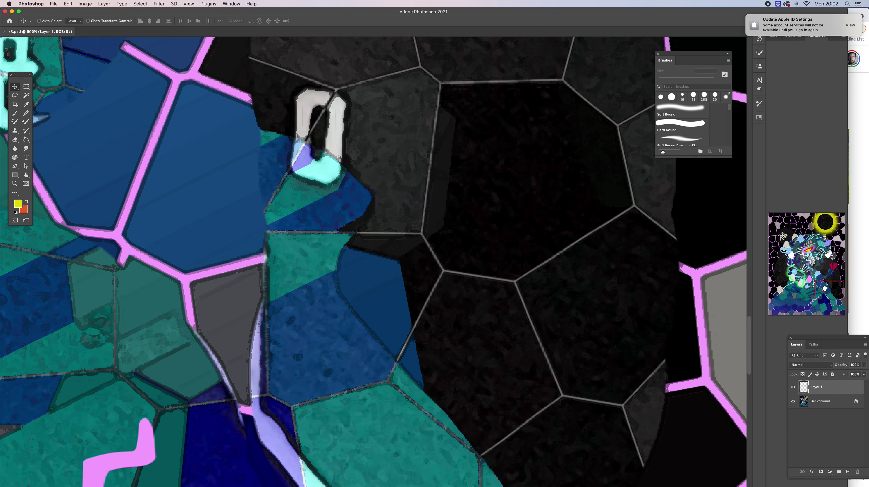
key("l")
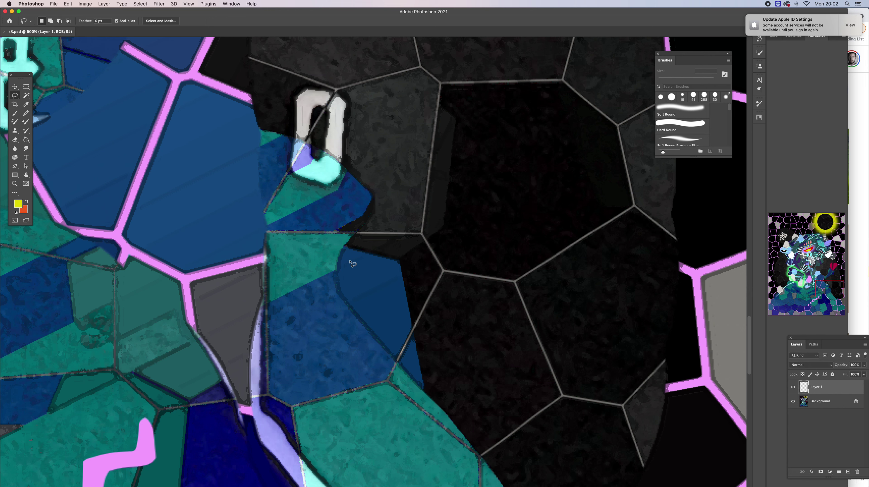
mouse_move(350, 259)
left_mouse_down()
mouse_move(351, 284)
mouse_move(392, 272)
left_mouse_up()
key("super+e")
key("super+z")
key("super+BackSpace")
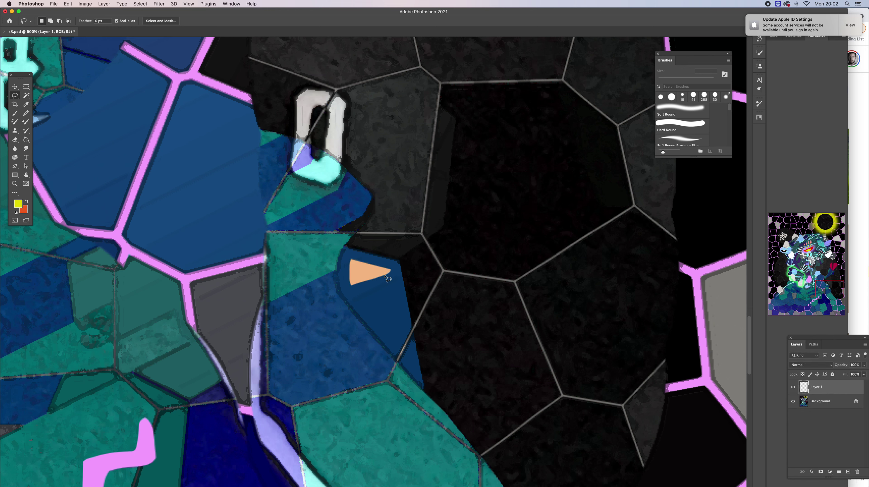
Outline a curved arm running from the orange wedge up to the black cells and invert its colours
mouse_move(369, 277)
left_mouse_down()
mouse_move(425, 208)
mouse_move(422, 233)
mouse_move(385, 275)
left_mouse_up()
key("super+e")
key("super+c")
key("super+v")
key("super+i")
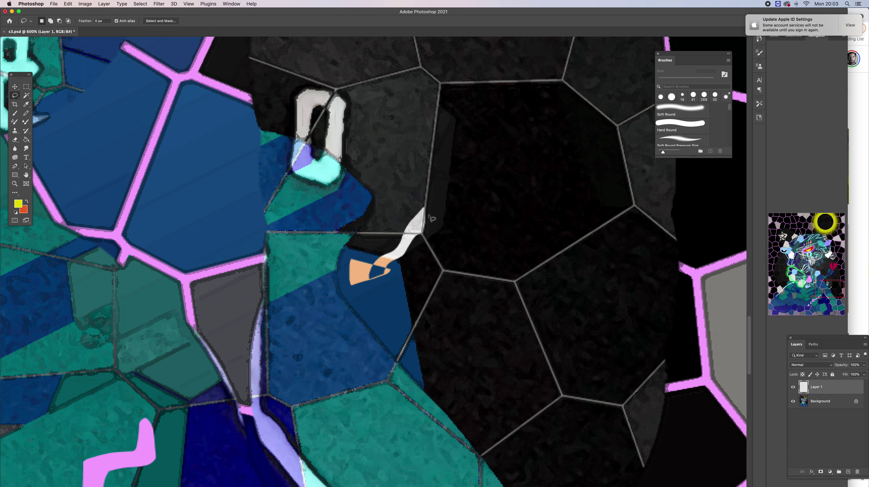
Outline the creature's body, pointed head, limbs and looped tail across the black cells and invert the selection to white
mouse_move(427, 209)
left_mouse_down()
mouse_move(534, 193)
mouse_move(578, 151)
mouse_move(577, 163)
mouse_move(586, 154)
mouse_move(563, 154)
mouse_move(596, 110)
mouse_move(629, 173)
mouse_move(601, 229)
mouse_move(585, 234)
mouse_move(584, 199)
mouse_move(607, 158)
mouse_move(595, 146)
mouse_move(590, 162)
mouse_move(573, 171)
mouse_move(574, 179)
mouse_move(599, 164)
mouse_move(586, 184)
mouse_move(541, 197)
mouse_move(576, 240)
mouse_move(514, 266)
mouse_move(501, 282)
mouse_move(517, 268)
mouse_move(500, 283)
mouse_move(527, 313)
mouse_move(546, 261)
mouse_move(550, 313)
mouse_move(538, 326)
mouse_move(501, 306)
mouse_move(490, 280)
mouse_move(561, 242)
mouse_move(447, 228)
mouse_move(472, 240)
mouse_move(456, 254)
mouse_move(426, 237)
left_mouse_up()
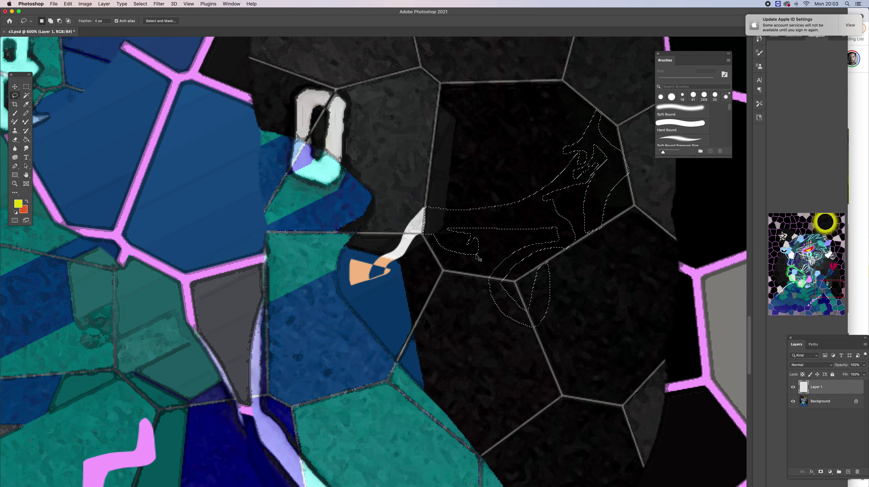
key("Delete")
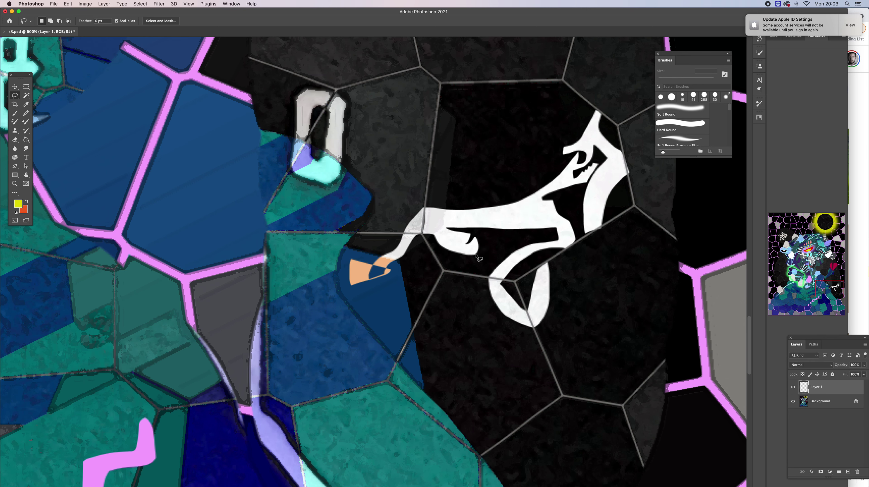
key("super+minus")
key("super+minus")
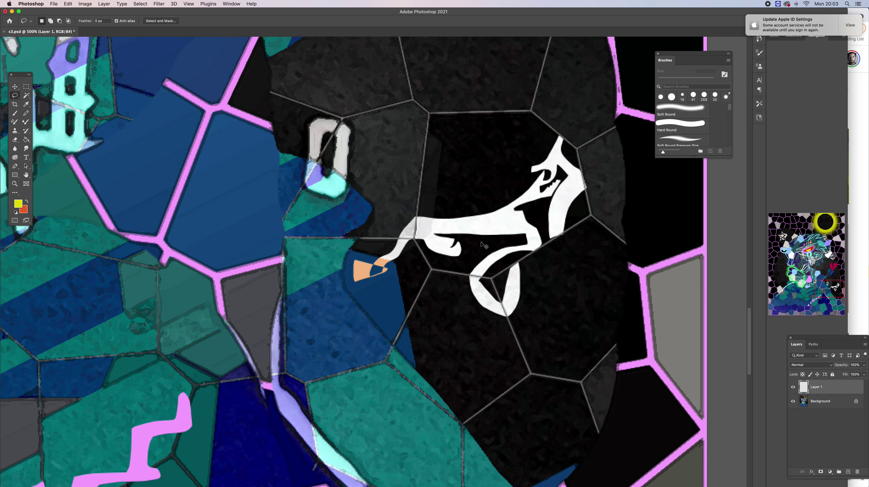
key("super+minus")
key("super+minus")
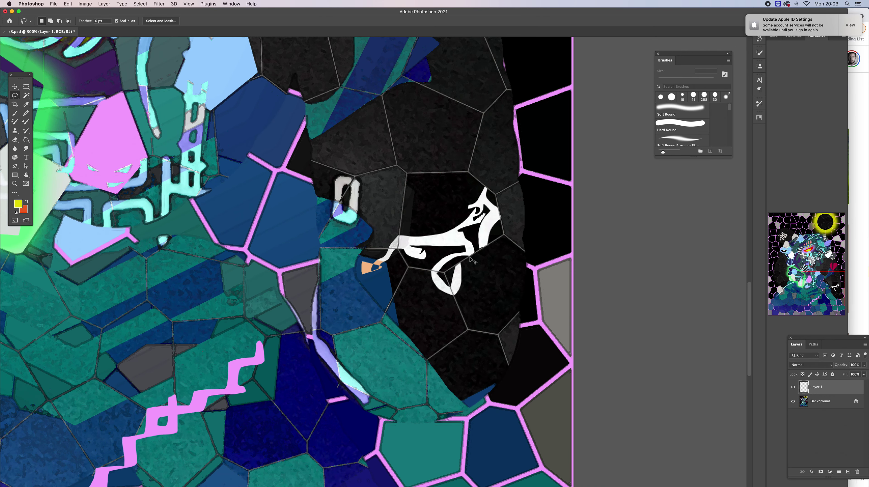
key("super+minus")
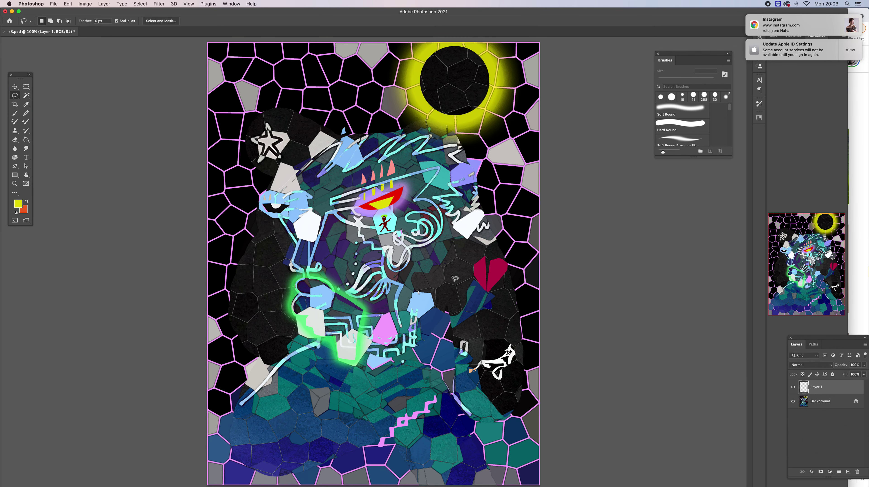
Merge Layer 1 with the white creature down into the Background layer
key("super+minus")
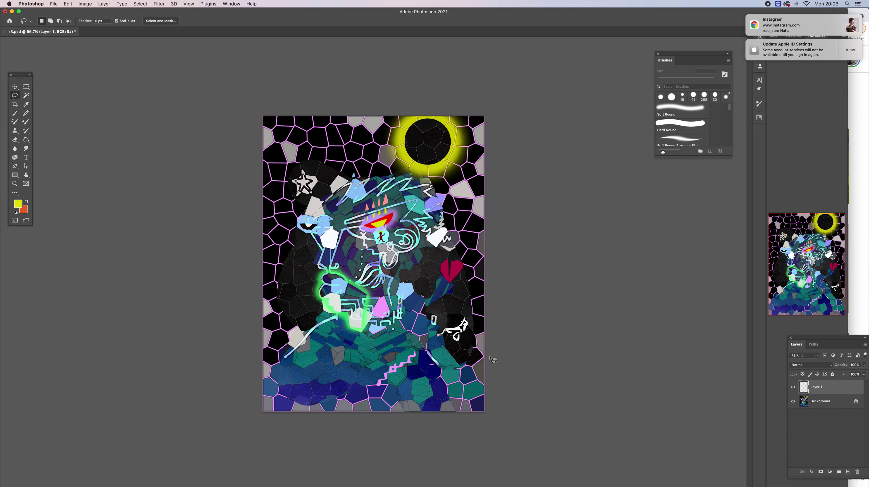
key("super+plus")
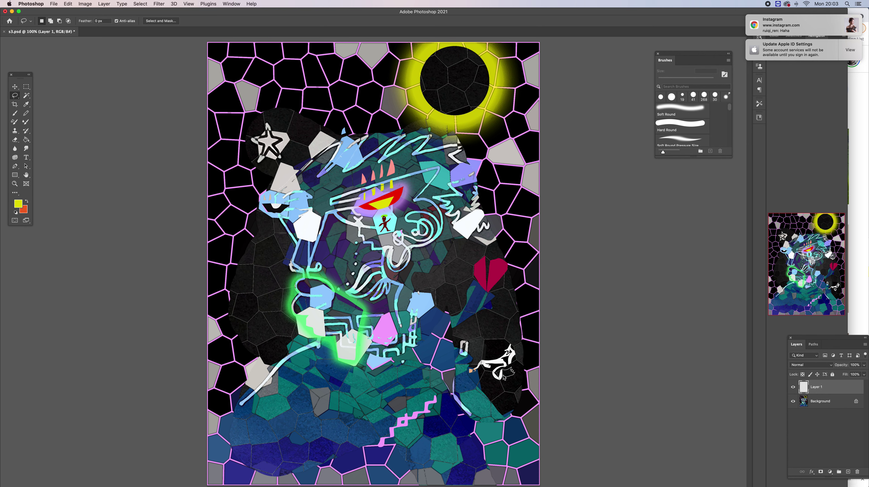
key("super+e")
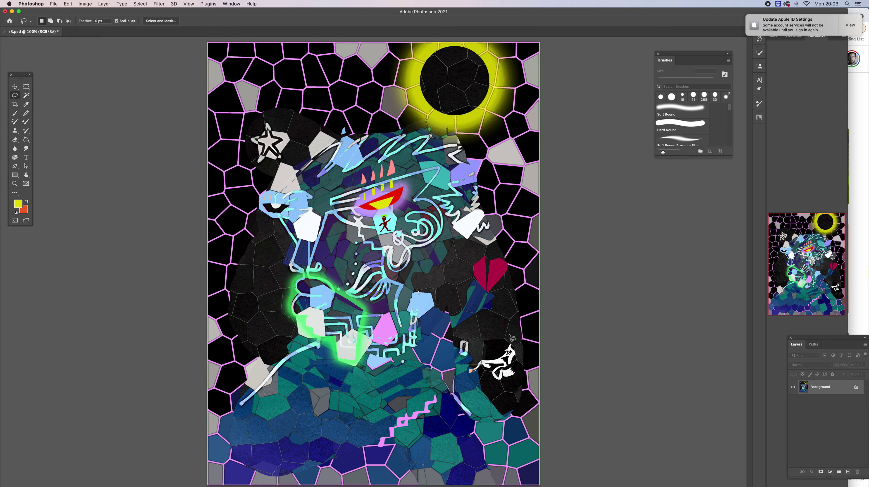
Outline a narrow slit eye in the black cell above the creature's head, invert it to white and deselect
left_click_drag(514, 321, 513, 330)
key("super+i")
key("super+d")
Sample the heart's crimson, paint a small forked tongue at the dark shape's outer edge near the eye, and deselect
key("i")
left_click(497, 276)
key("b")
left_click(521, 311)
key("super+d")
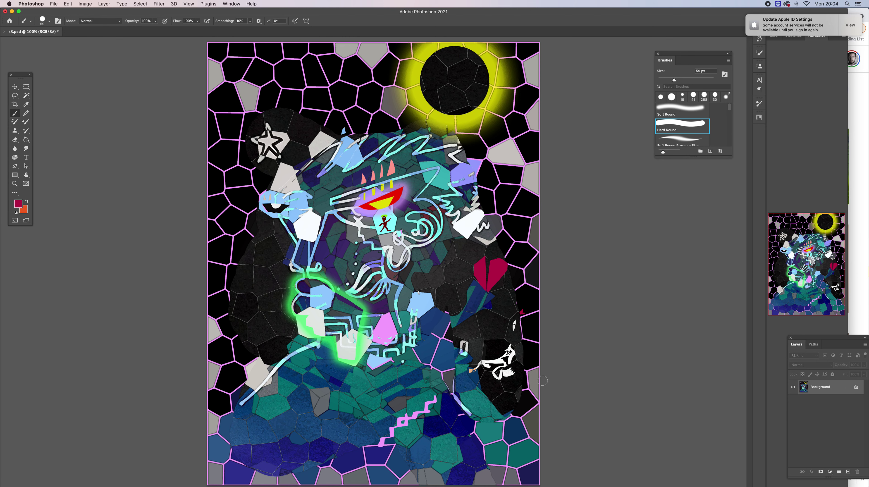
Rotate the whole image 90° clockwise
key("super+equal")
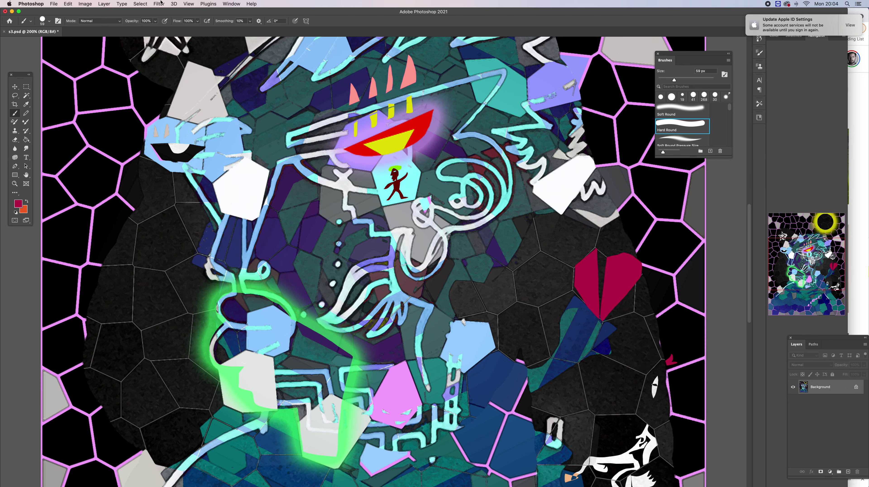
left_click(109, 4)
mouse_move(85, 3)
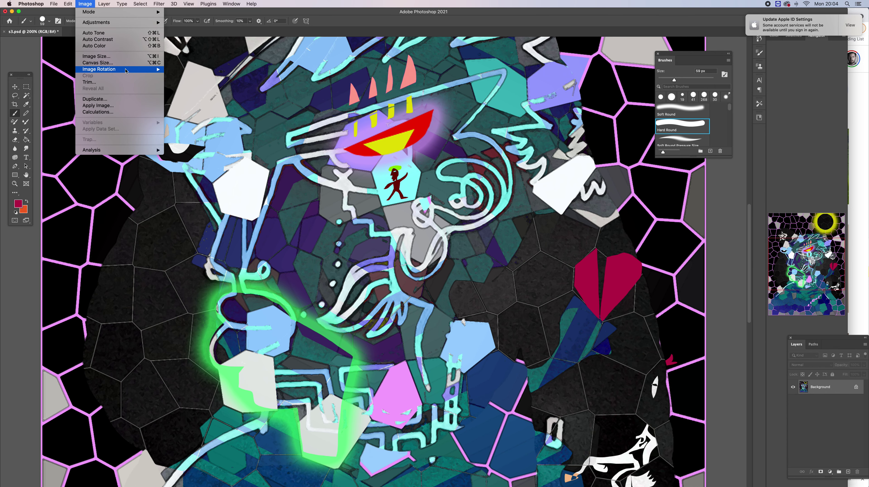
mouse_move(144, 69)
left_click(187, 76)
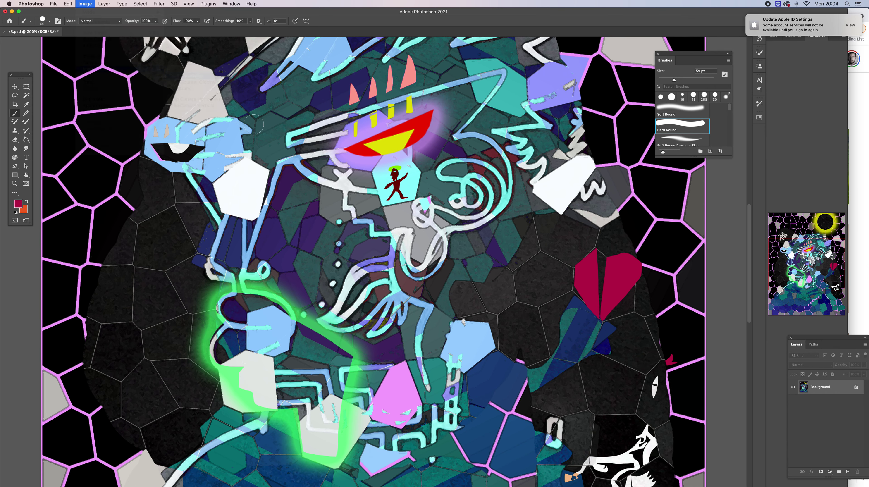
Outline small fangs on both sides of the crimson tongue and paint them with white sampled from the creature
key("super+plus")
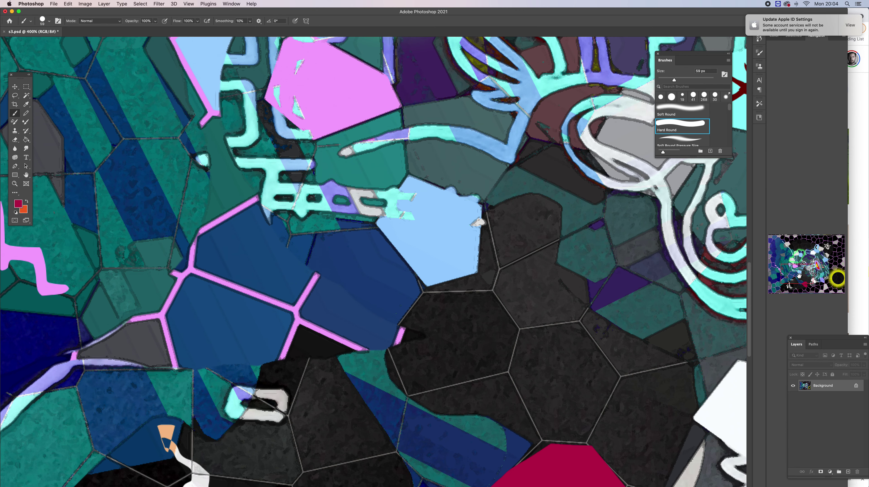
key("super+plus")
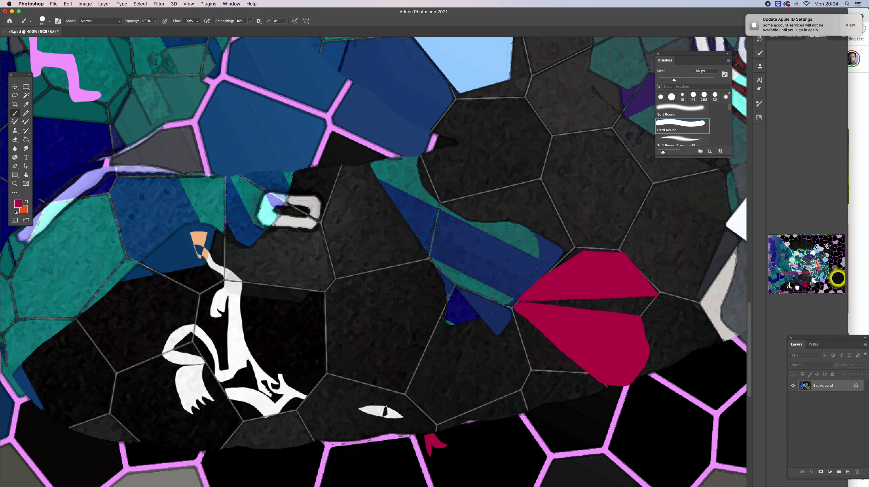
scroll(501, 423, "down", 2)
key("l")
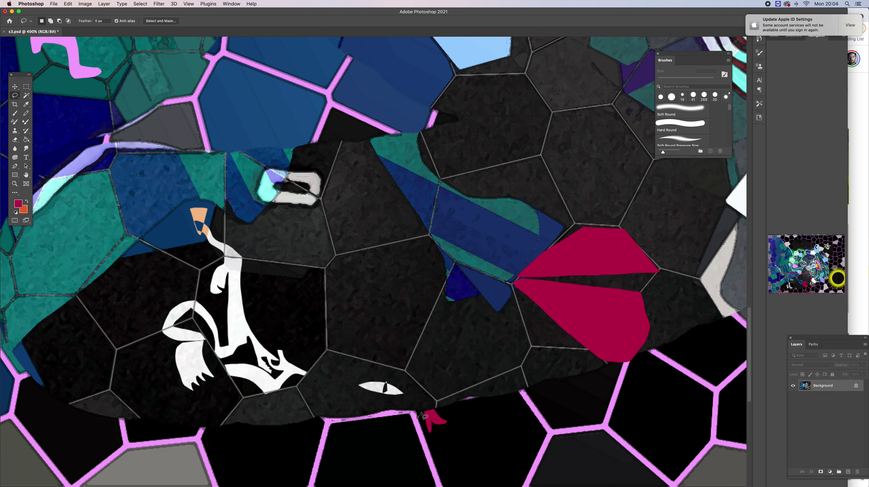
key("shift")
key("i")
left_click(255, 374)
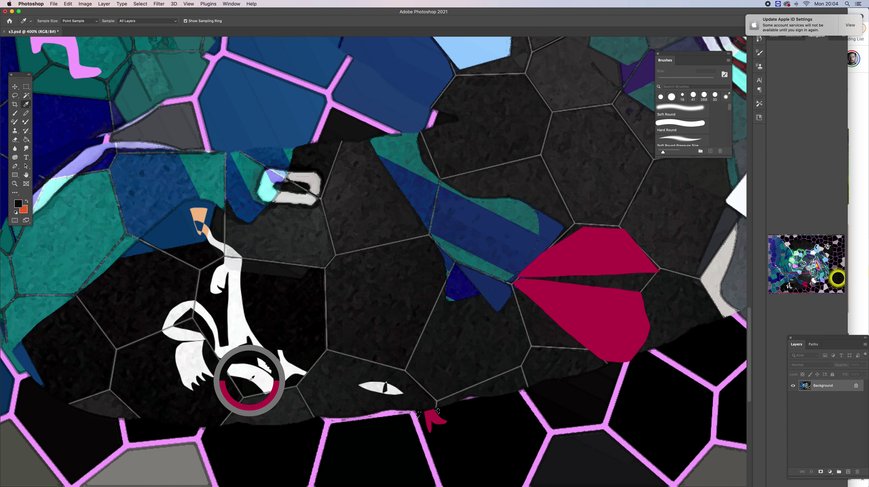
key("b")
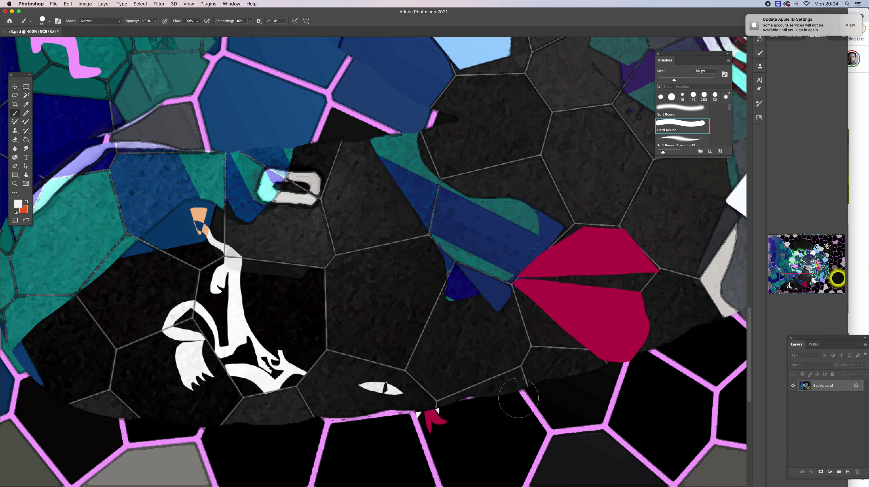
Outline a long, narrow lower jaw below the slit eye, reaching to the crimson tongue
key("l")
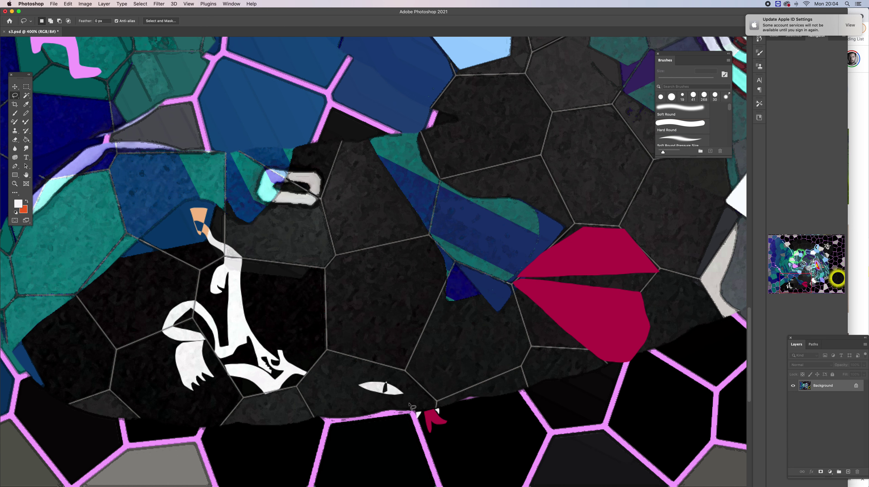
left_click_drag(373, 437, 431, 427)
left_click_drag(380, 419, 319, 417)
Try an inverted version of the selected jaw band on a new layer and erase part of it, then undo
key("super+shift+alt+n")
key("alt+BackSpace")
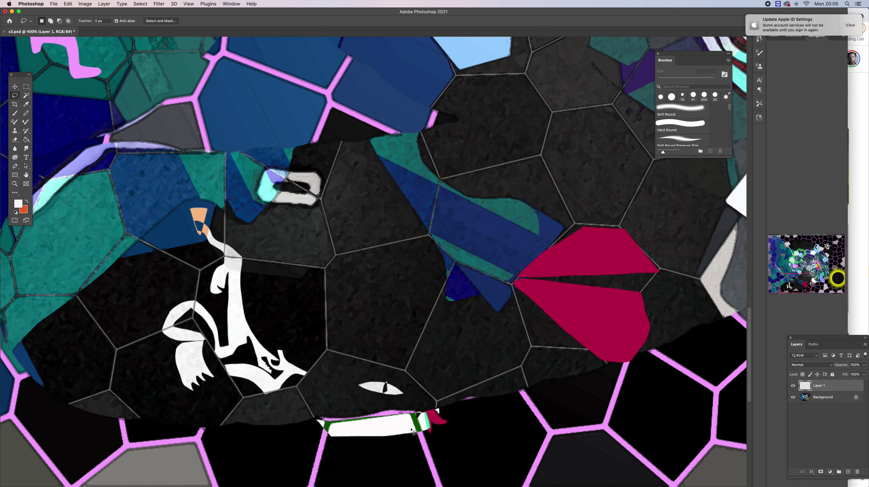
key("e")
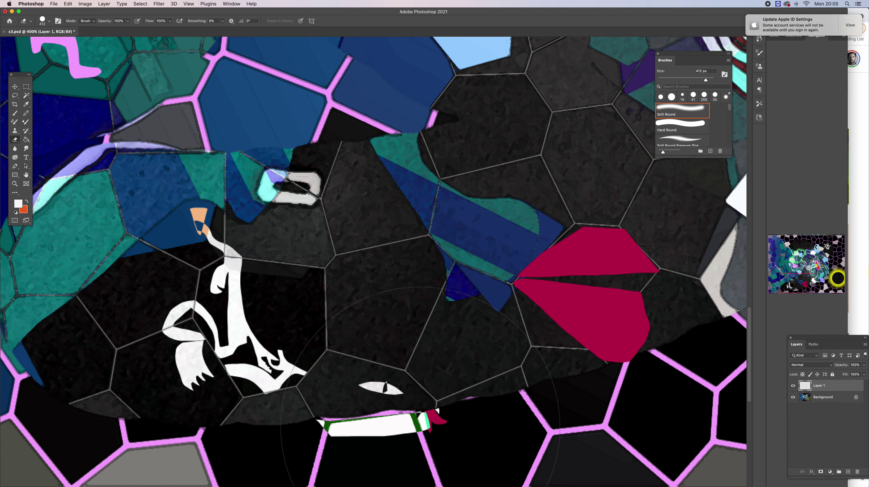
left_click(423, 430)
key("super+alt+z")
key("super+alt+z")
key("super+alt+z")
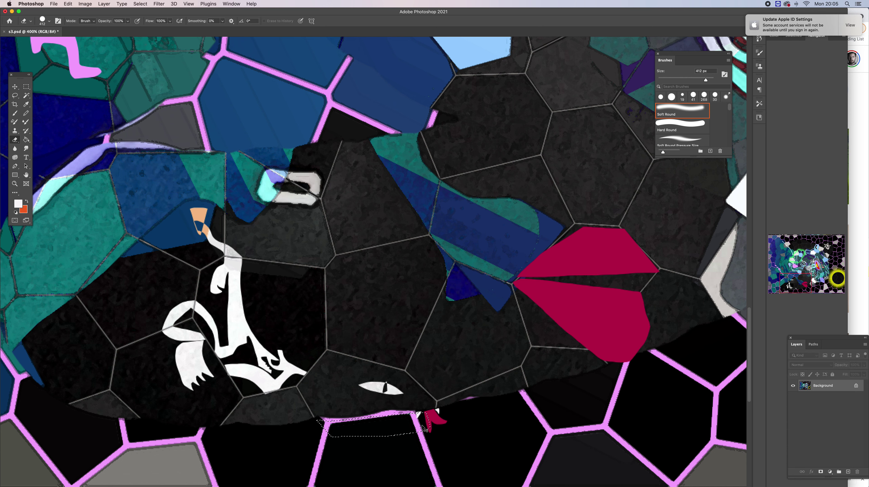
Paint the selected jaw on a new layer with grey sampled from the mosaic line above the eye, and deselect
key("super+shift+n")
key("Return")
key("i")
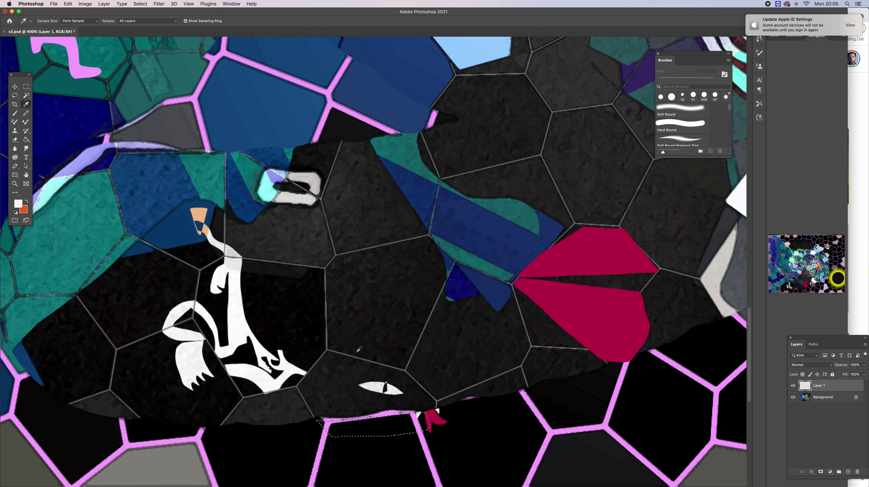
left_click(407, 367)
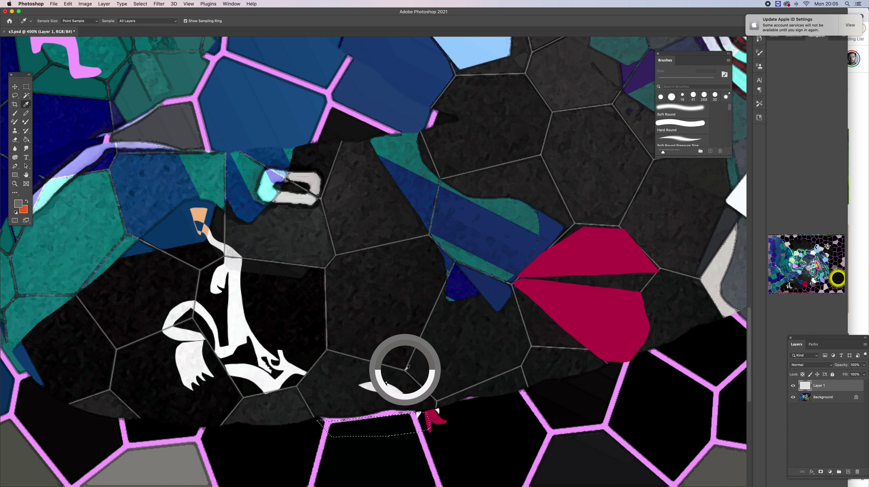
key("b")
mouse_move(350, 426)
left_mouse_down()
mouse_move(392, 427)
mouse_move(340, 427)
mouse_move(426, 420)
left_mouse_up()
key("super+d")
Select the inside of the grey jaw band and clear it, leaving only a thin grey outline
key("l")
mouse_move(332, 423)
left_mouse_down()
mouse_move(344, 433)
mouse_move(405, 432)
mouse_move(414, 415)
left_mouse_up()
key("BackSpace")
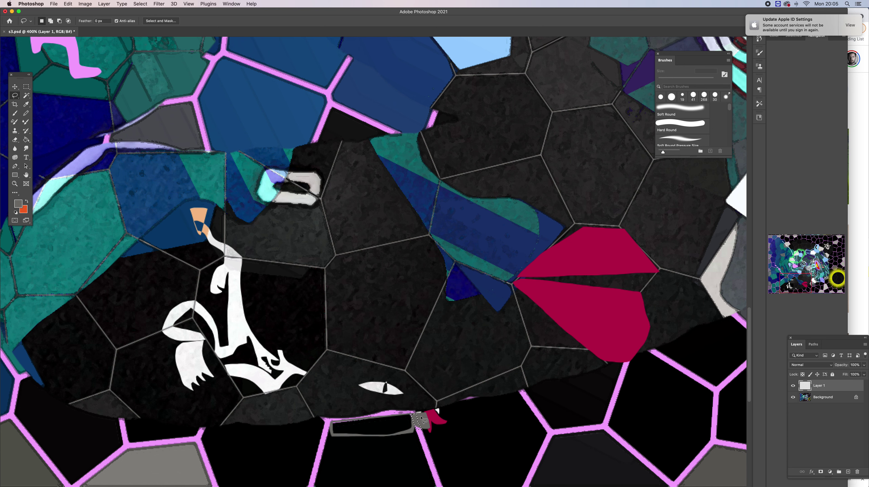
key("super+d")
key("super+z")
Reduce the Eraser's brush size to 55 px
key("e")
right_click(447, 359)
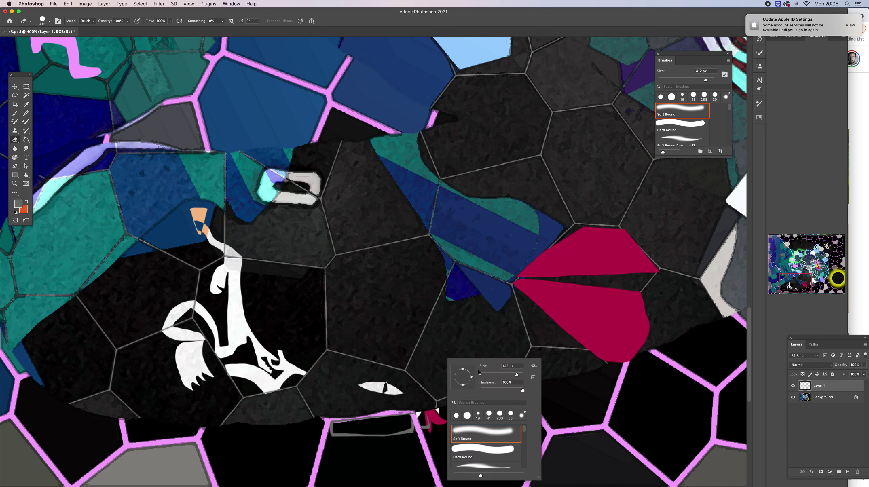
left_click(481, 374)
key("Return")
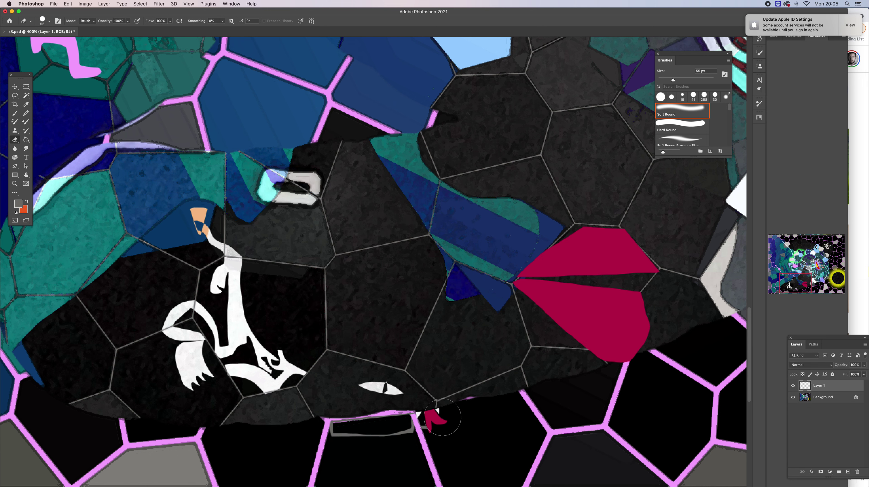
Rotate the whole image 90° counter-clockwise, back to its upright orientation
key("super+minus")
key("super+minus")
key("super+minus")
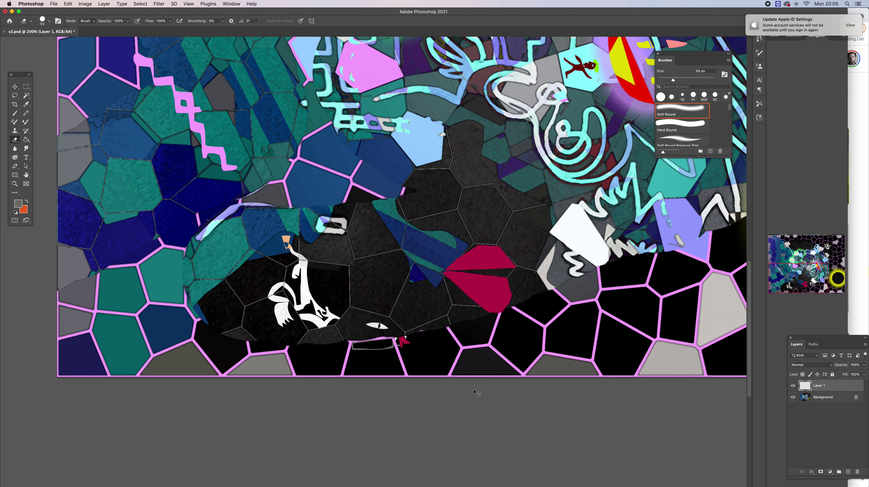
key("super+minus")
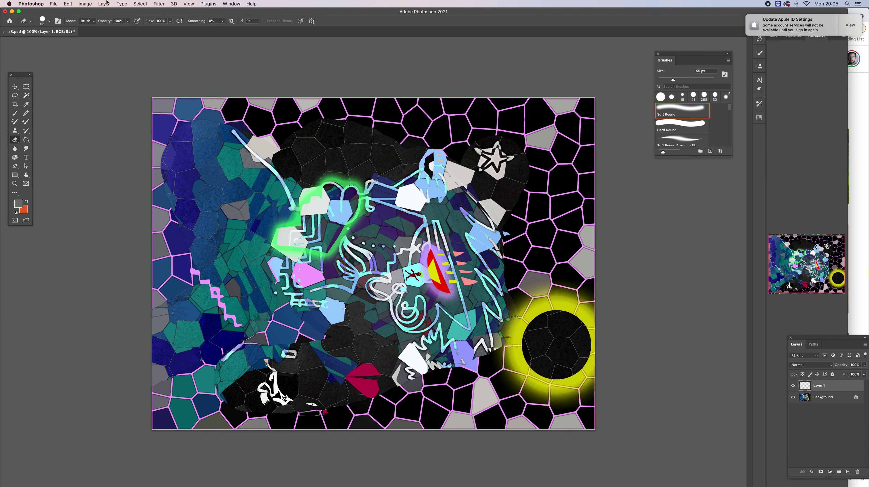
left_click(93, 4)
mouse_move(141, 71)
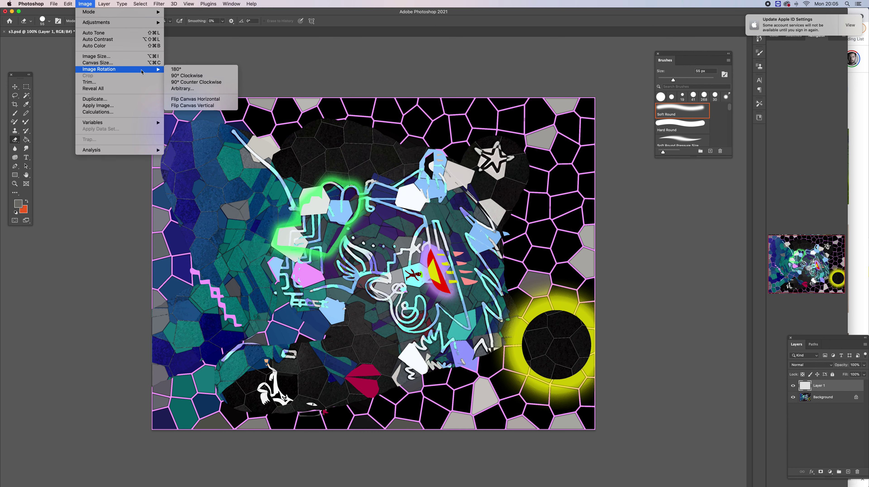
left_click(196, 82)
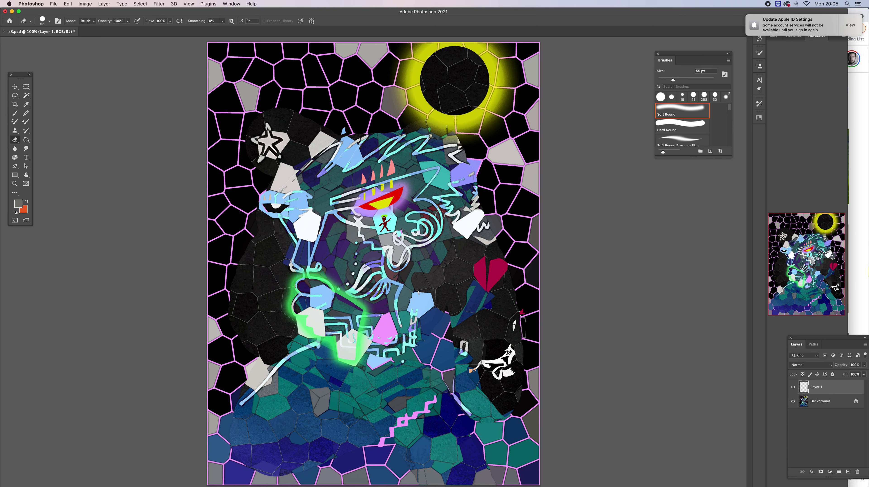
key("super+minus")
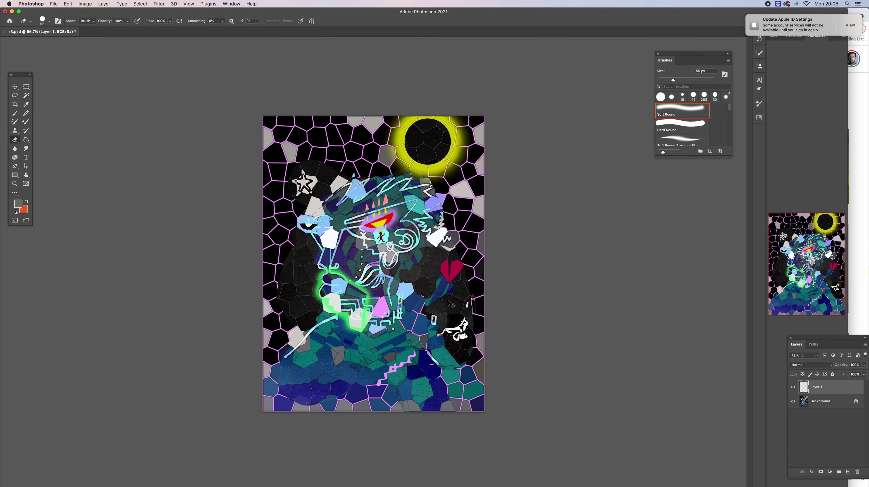
Lasso a small hand with raised fingers at the figure's lifted arm, paint it with the figure's sampled dark red, and deselect
key("super+plus")
key("super+plus")
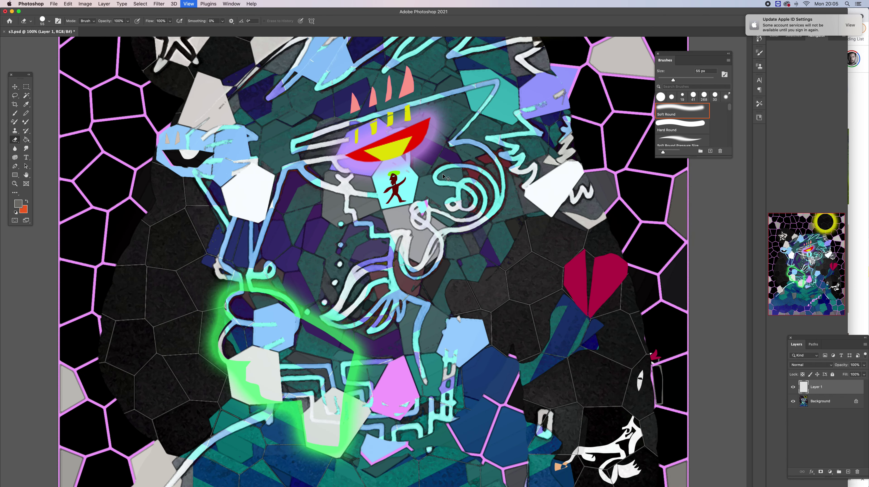
key("super+plus")
key("super+plus")
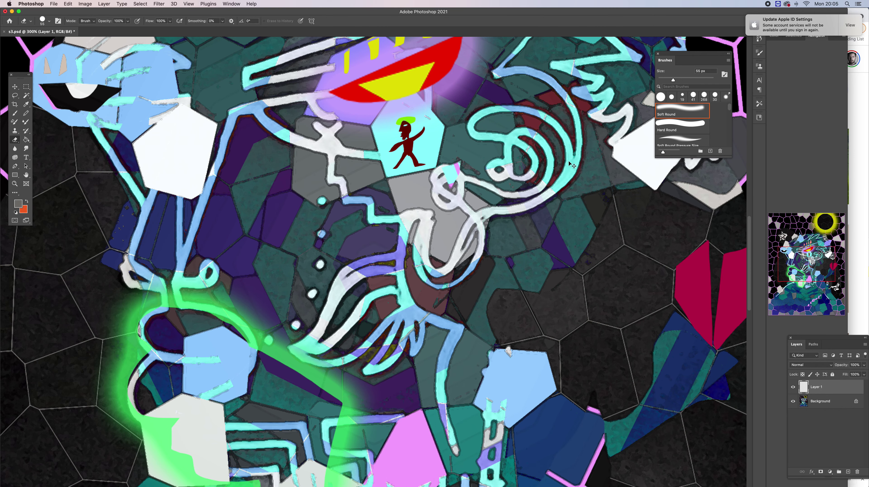
scroll(375, 259, "up", 3)
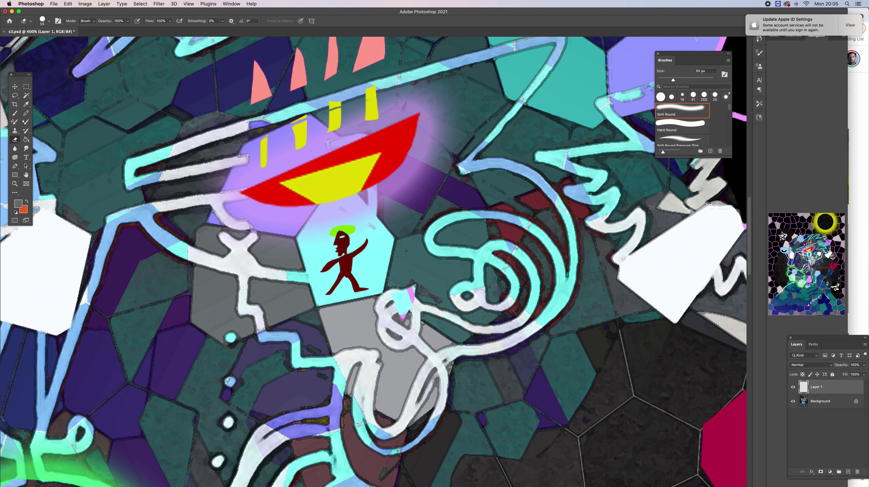
key("super+equal")
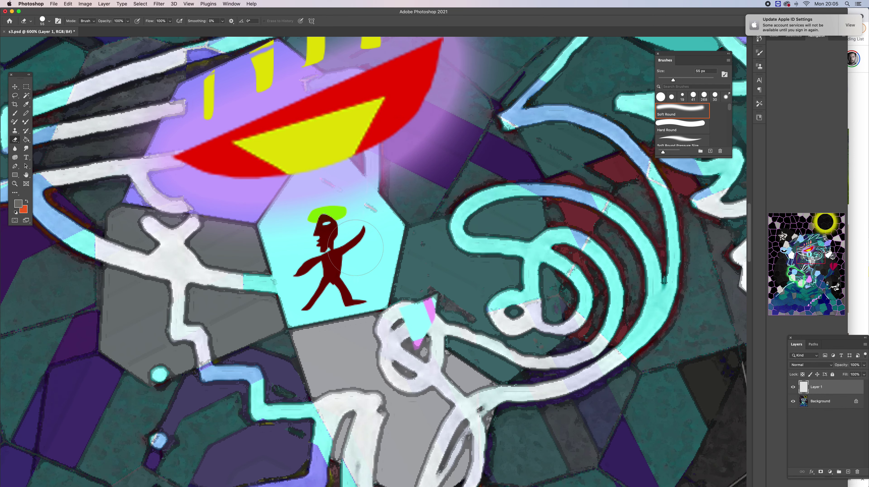
key("l")
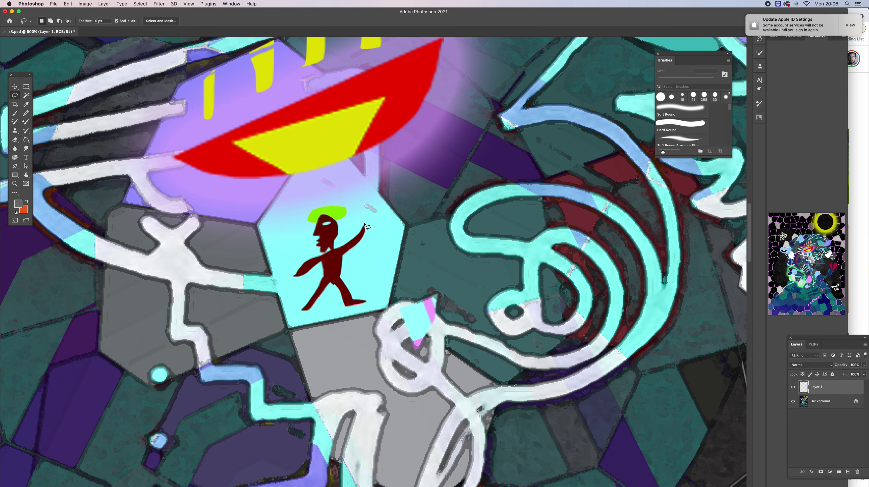
mouse_move(364, 222)
left_mouse_down()
mouse_move(366, 211)
mouse_move(366, 221)
left_mouse_up()
mouse_move(368, 223)
left_mouse_down()
mouse_move(377, 225)
mouse_move(369, 228)
mouse_move(375, 236)
mouse_move(363, 234)
left_mouse_up()
key("b")
left_click(363, 234, "alt")
left_click(364, 231)
key("super+d")
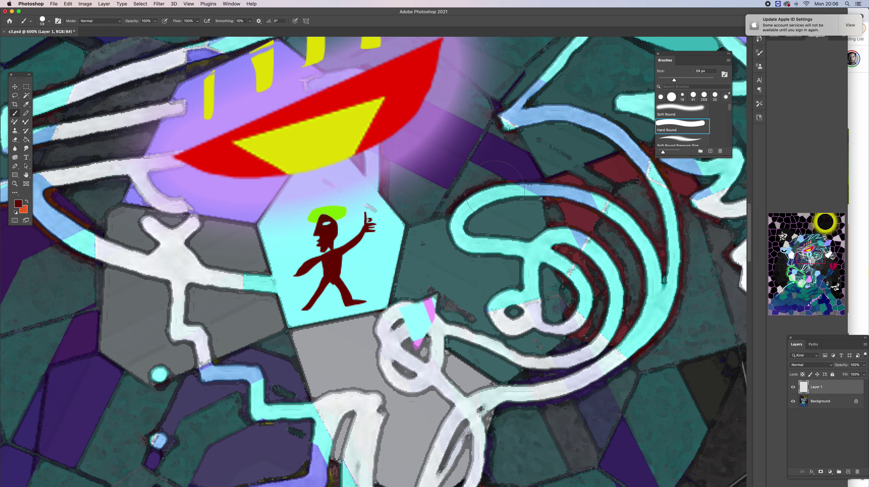
Lasso a hand with fingers at the end of the figure's lowered arm, paint it in the same dark red, and deselect
key("l")
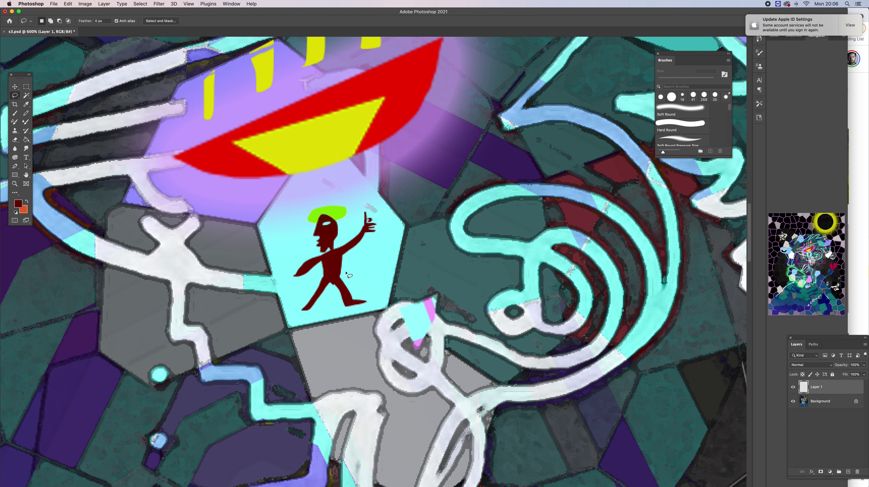
mouse_move(295, 276)
left_mouse_down()
mouse_move(273, 278)
mouse_move(294, 283)
mouse_move(296, 276)
left_mouse_up()
key("b")
left_click(286, 280)
key("ctrl+d")
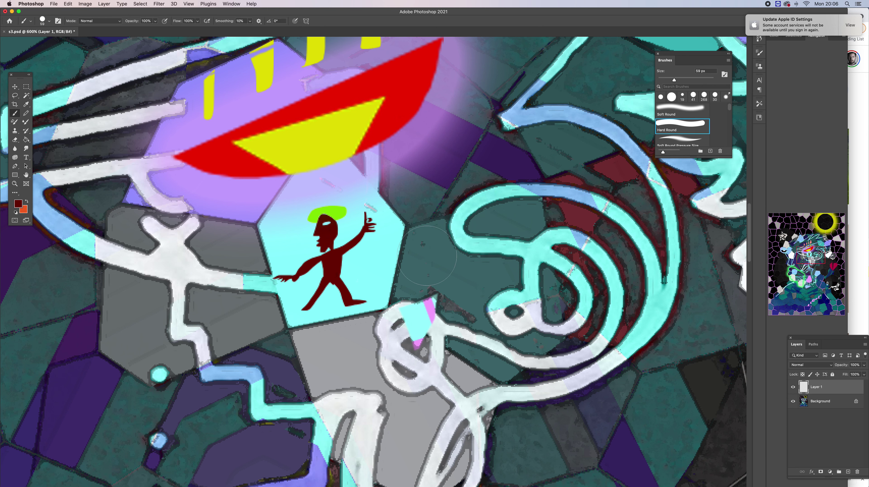
Dab small dots across the mosaic with a 25 px hard round brush, using yellow sampled from the glowing ring around the black sun
key("super+minus")
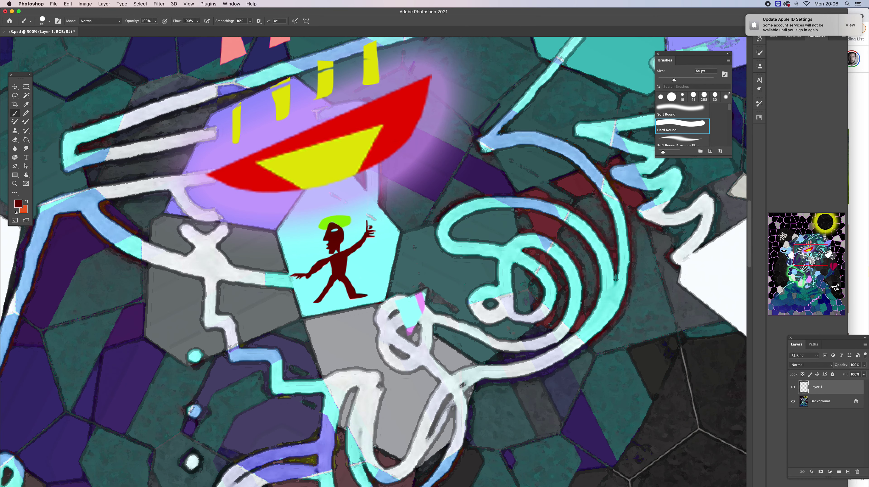
key("super+minus")
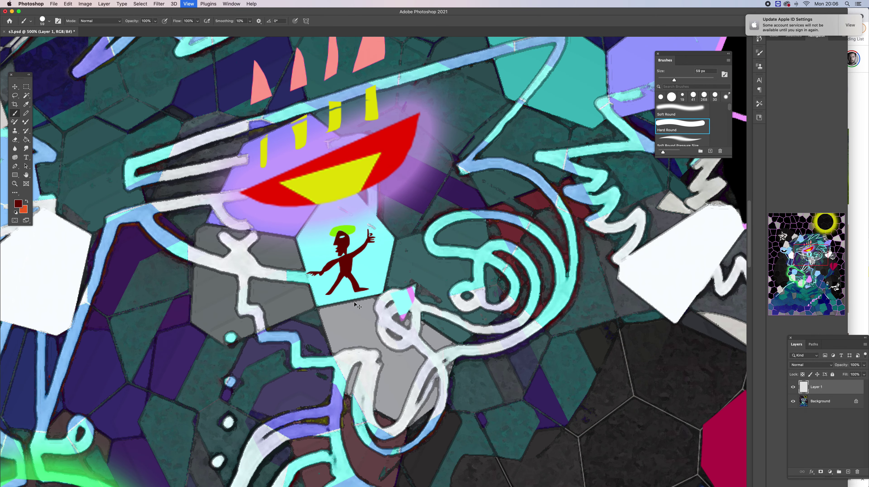
key("super+minus")
key("super+minus")
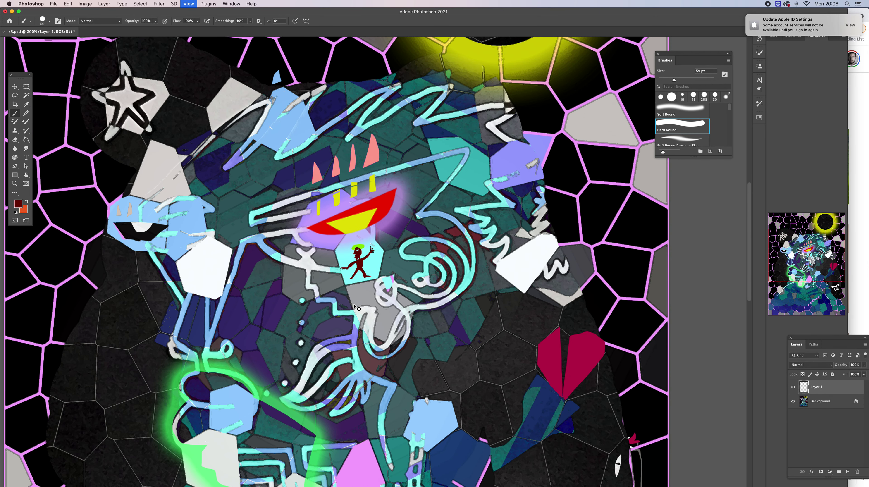
key("super+minus")
key("super+minus")
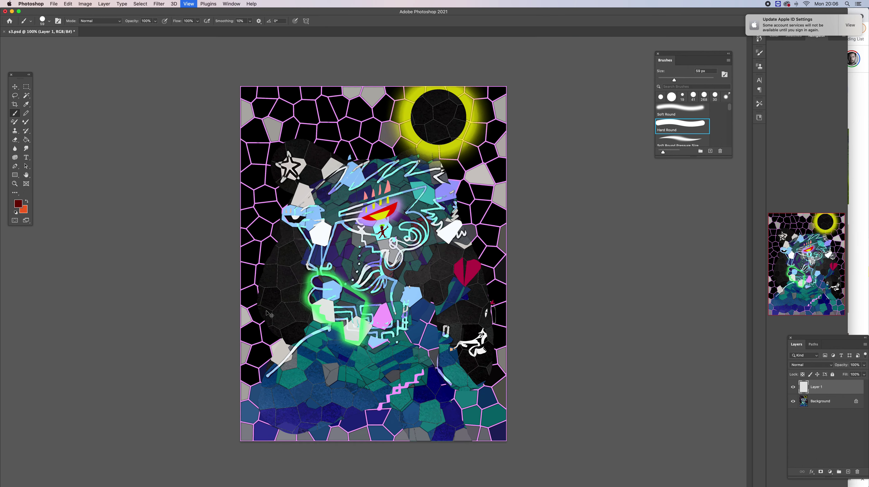
key("super+plus")
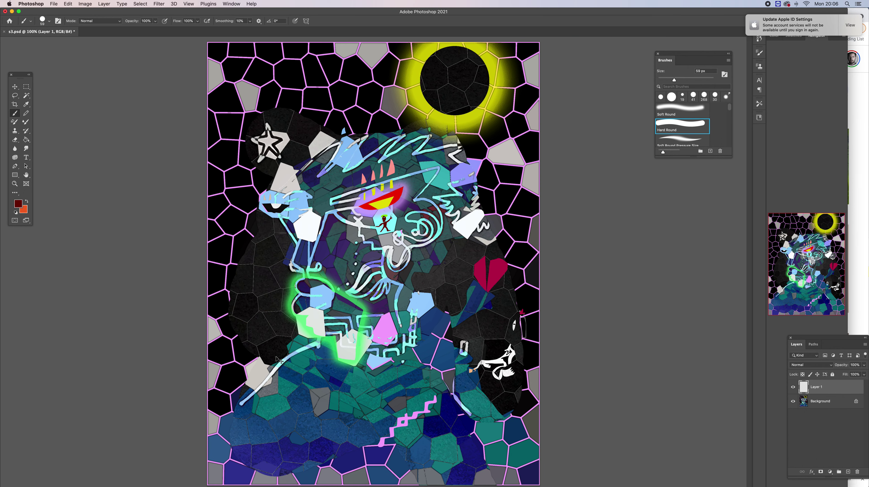
key("super+minus")
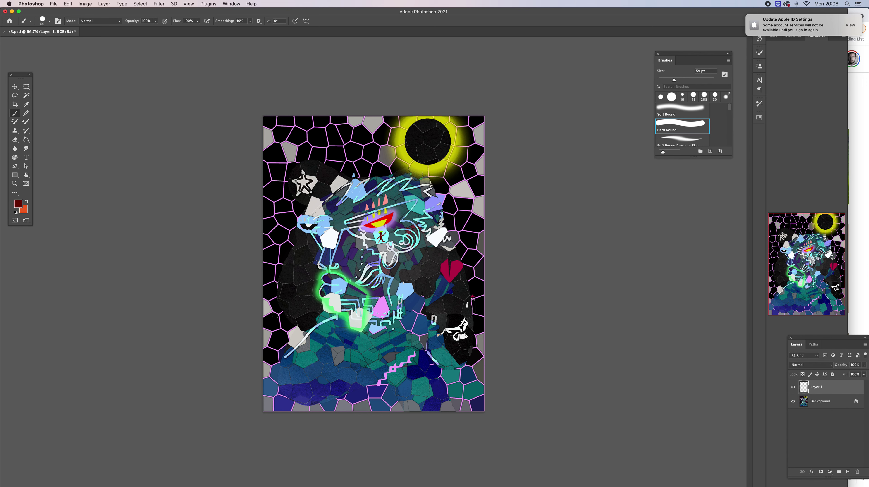
key("i")
left_click(444, 122)
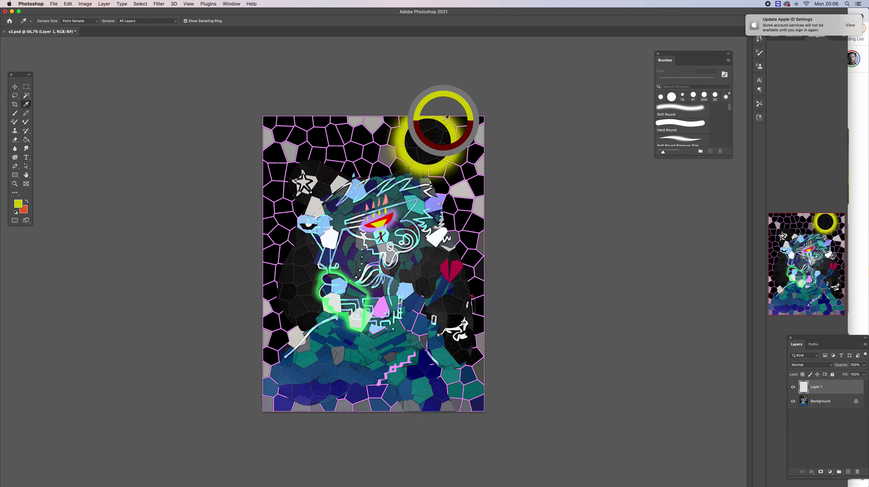
key("b")
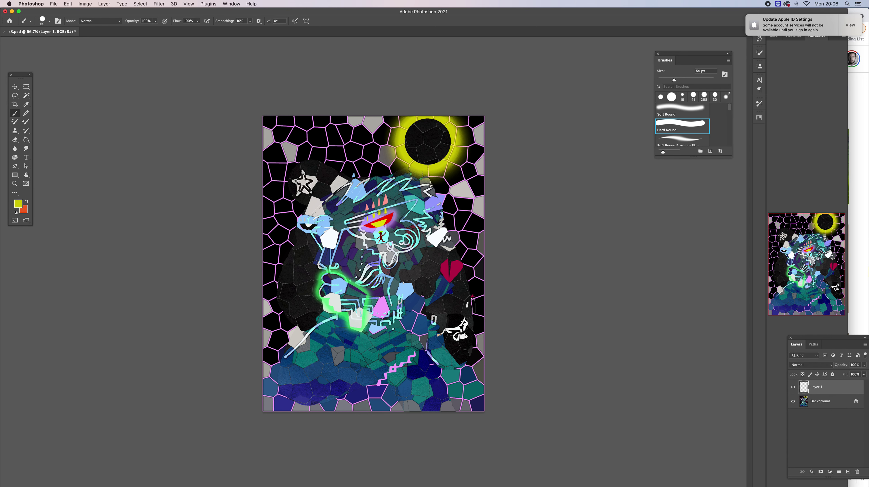
right_click(306, 181)
left_click_drag(350, 197, 343, 198)
key("Return")
mouse_move(550, 476)
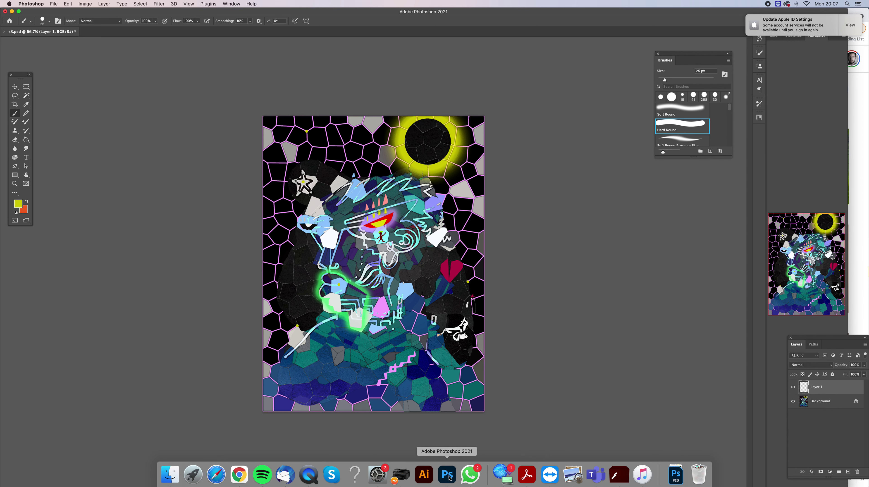